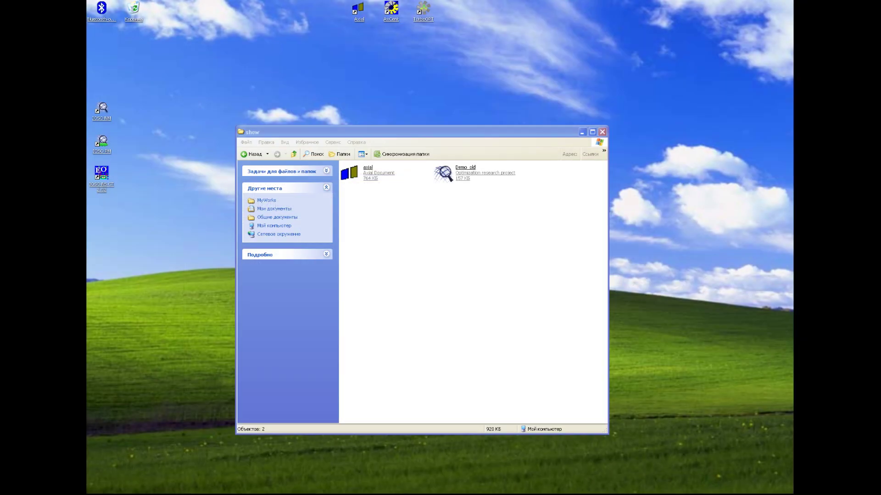
Step: Open the axial document from the show folder to view the compressor's meridional view, and close it without saving changes
click(375, 173)
double_click(375, 173)
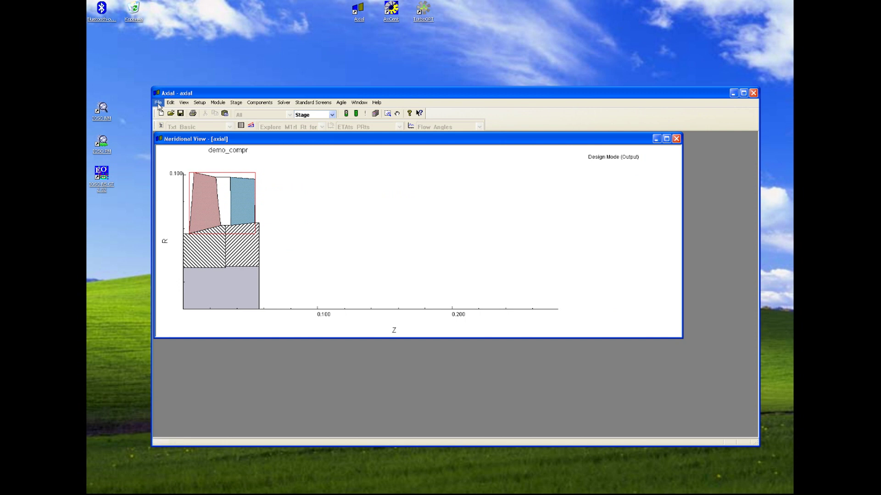
click(159, 103)
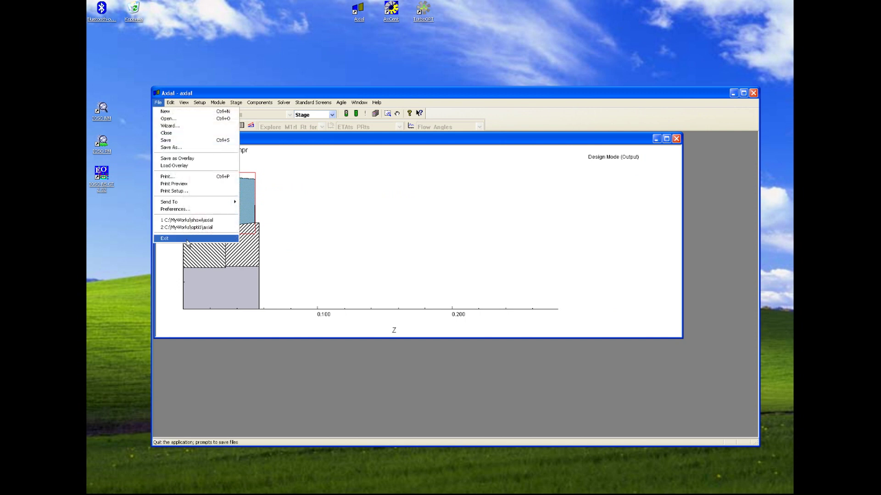
click(187, 240)
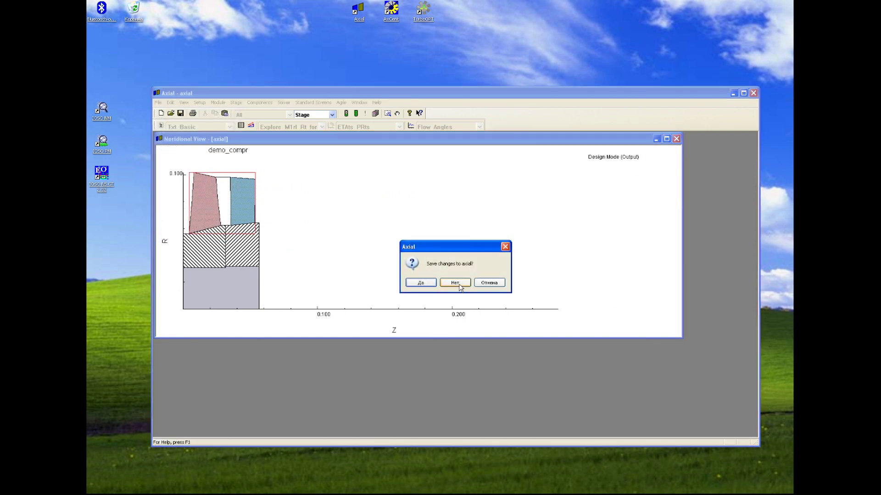
click(459, 286)
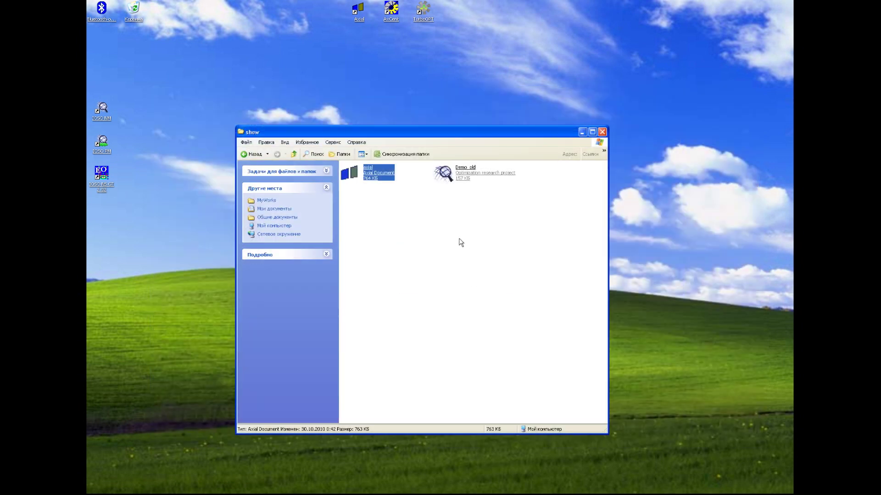
Step: Minimise the show folder, switch to TurboOPT and create a new optimization file with IOSO as the optimizer software
click(583, 132)
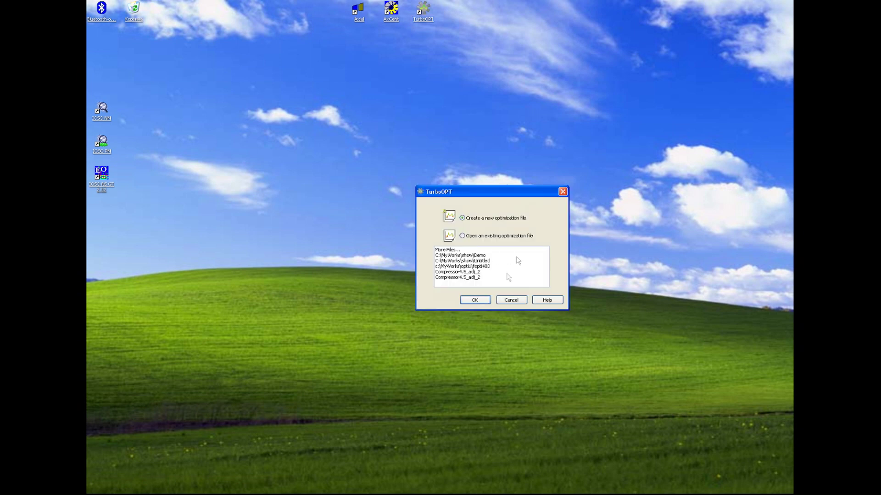
click(475, 301)
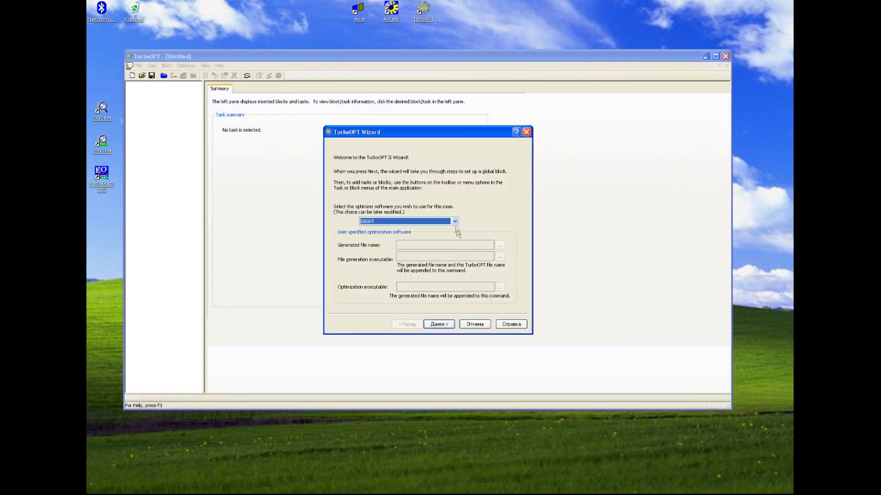
click(454, 221)
click(438, 258)
click(439, 324)
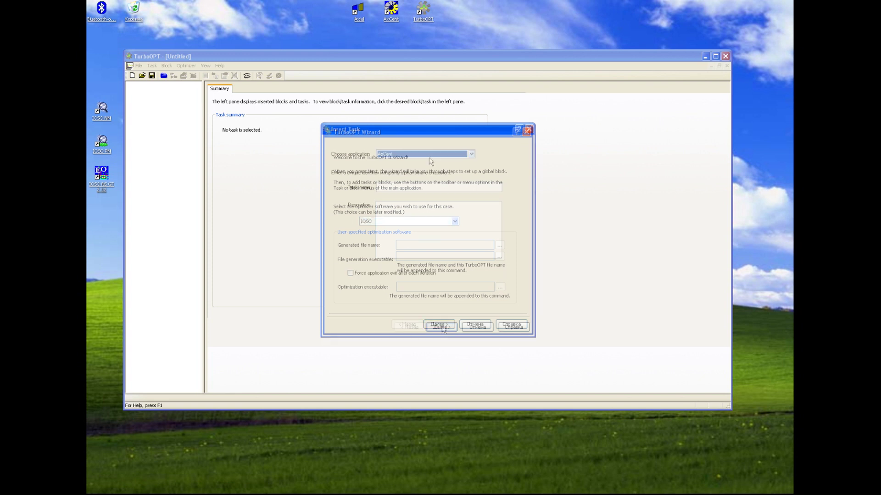
Step: Insert a task that uses the Axial application and name it Demo
click(429, 155)
click(430, 167)
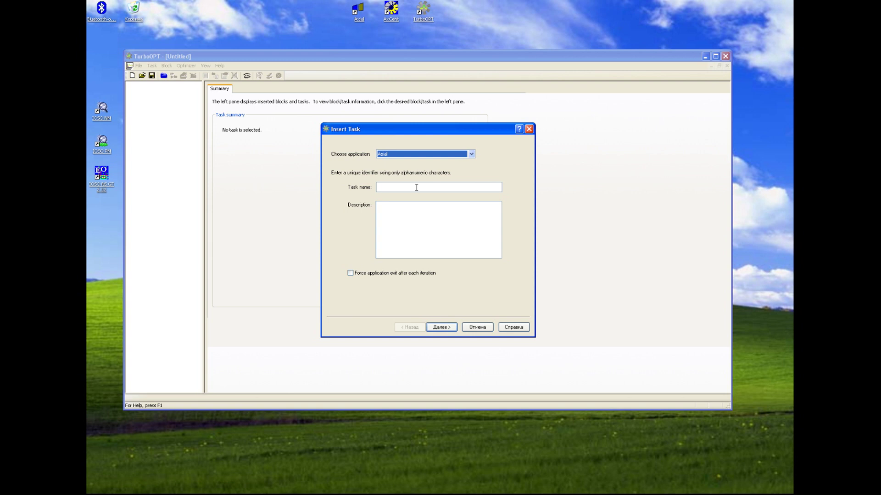
click(416, 187)
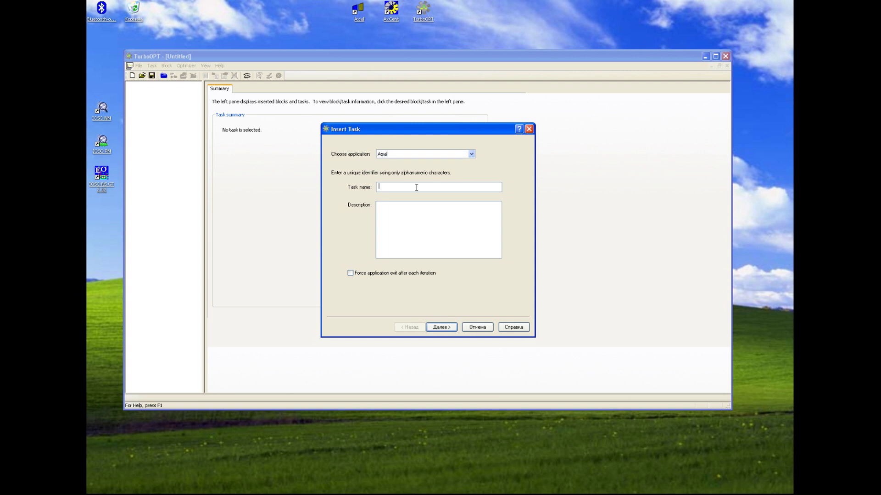
text(Demo)
click(449, 327)
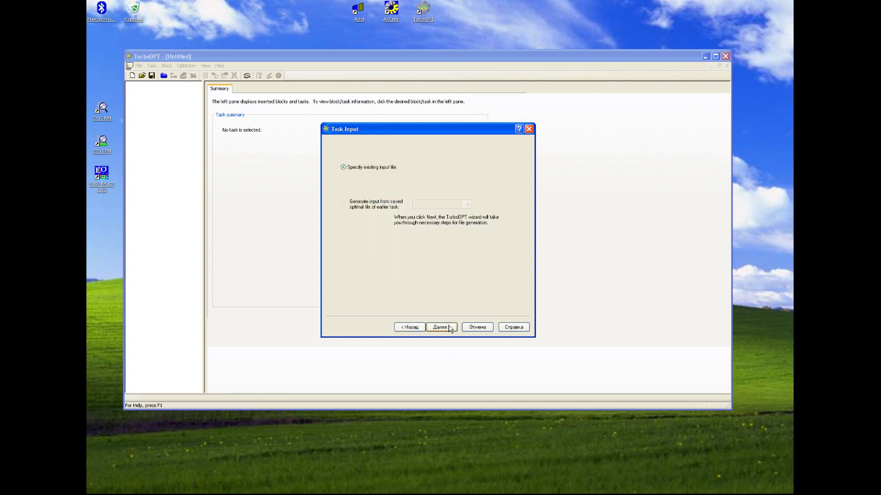
Step: Specify the existing axial.axl file in the show folder as the task's program input file
click(441, 327)
click(502, 155)
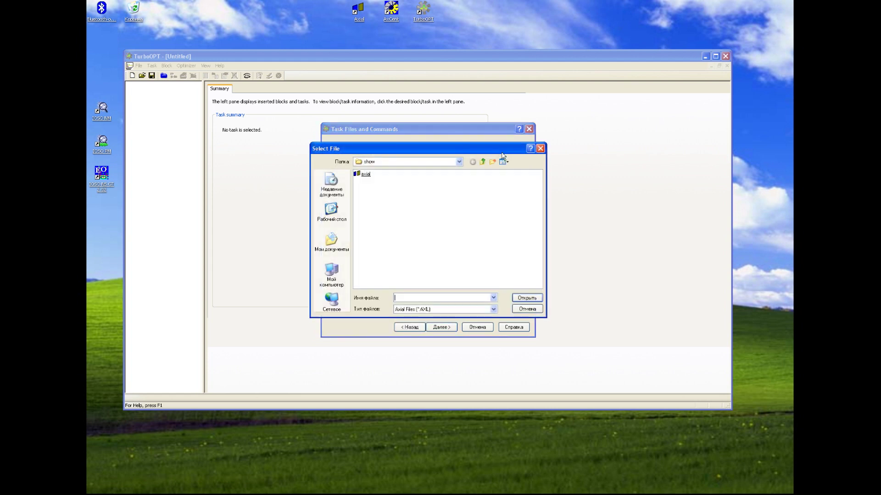
double_click(365, 174)
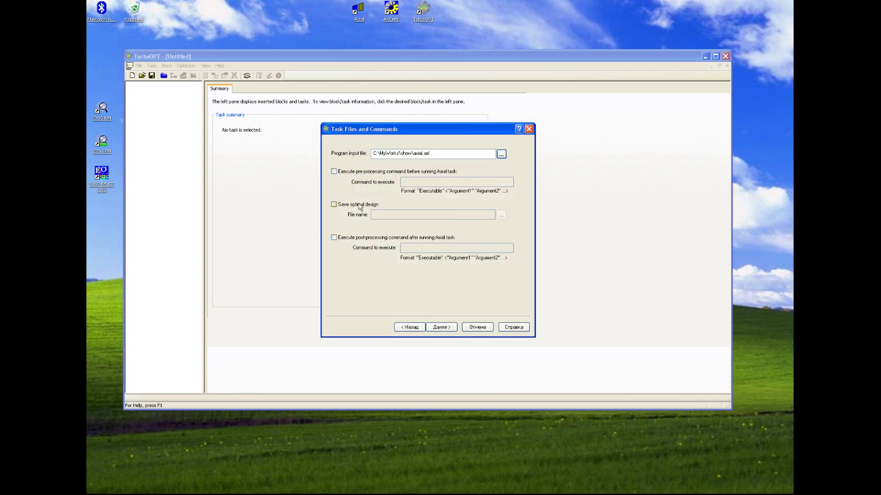
Step: Enable saving the optimal design to axial_opt.axl in the show folder and finish the wizard
click(360, 204)
click(501, 215)
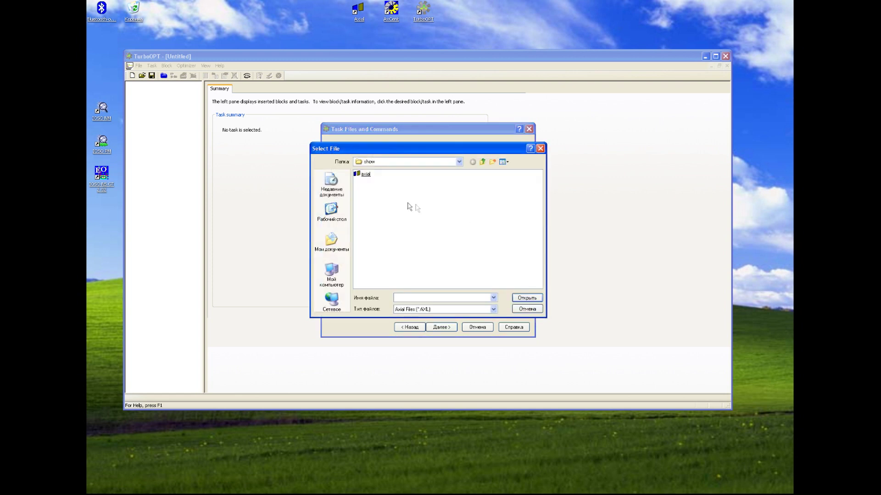
double_click(366, 175)
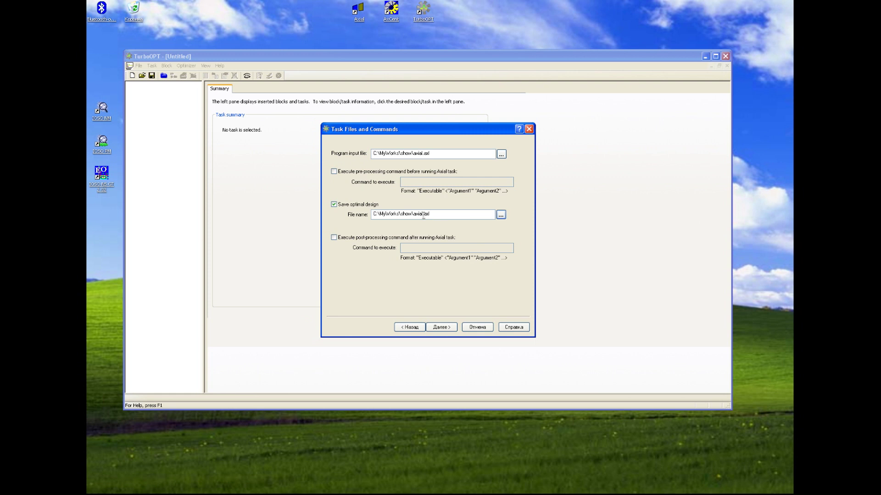
click(424, 214)
text(_opt)
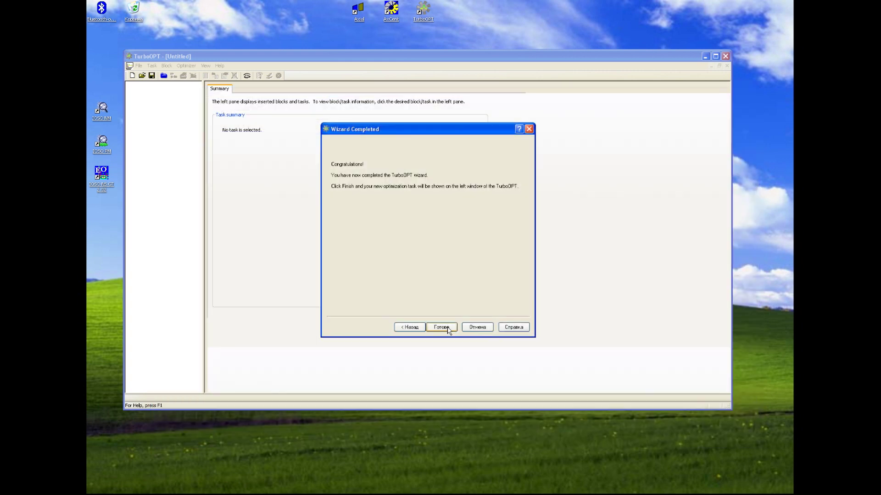
click(441, 327)
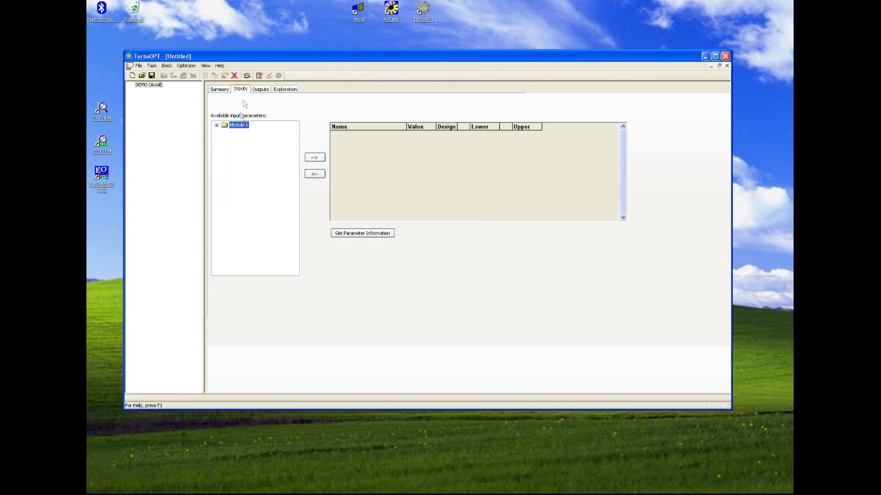
Step: Add Coef_Flow_des and Coef_Load_des from Module 1's Design Targets to the task's input parameters
click(216, 126)
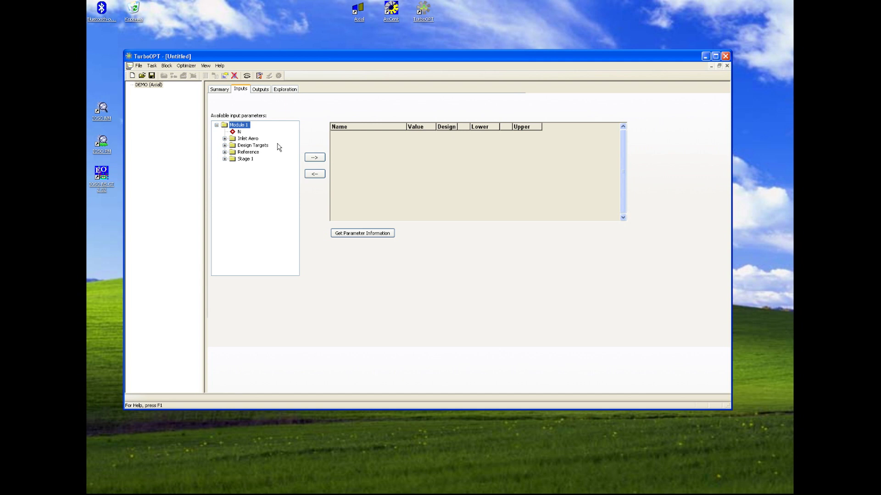
click(225, 145)
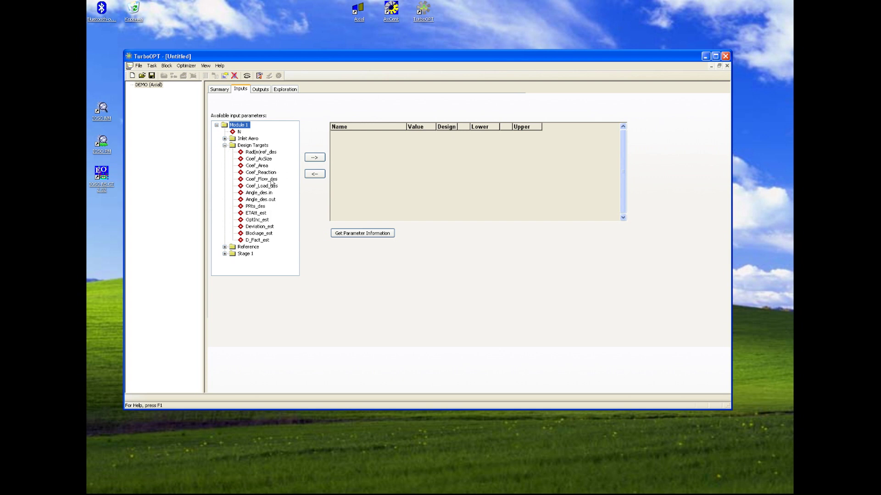
click(272, 180)
click(315, 158)
click(271, 186)
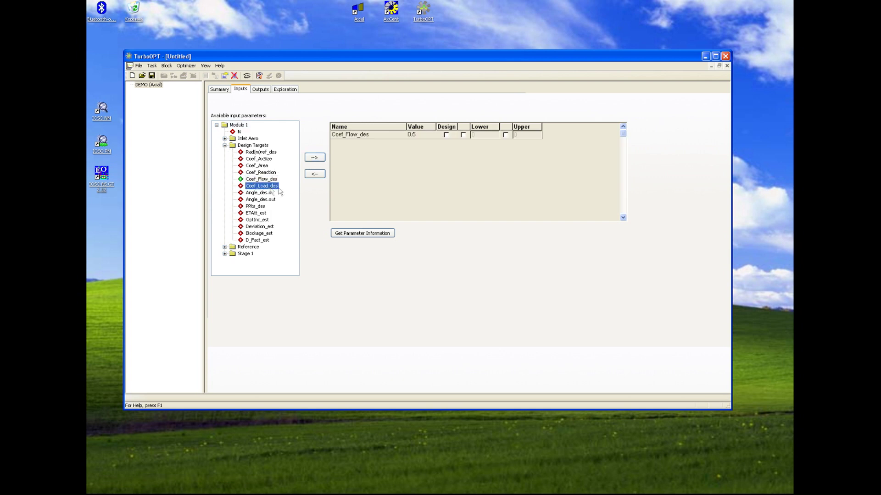
click(314, 157)
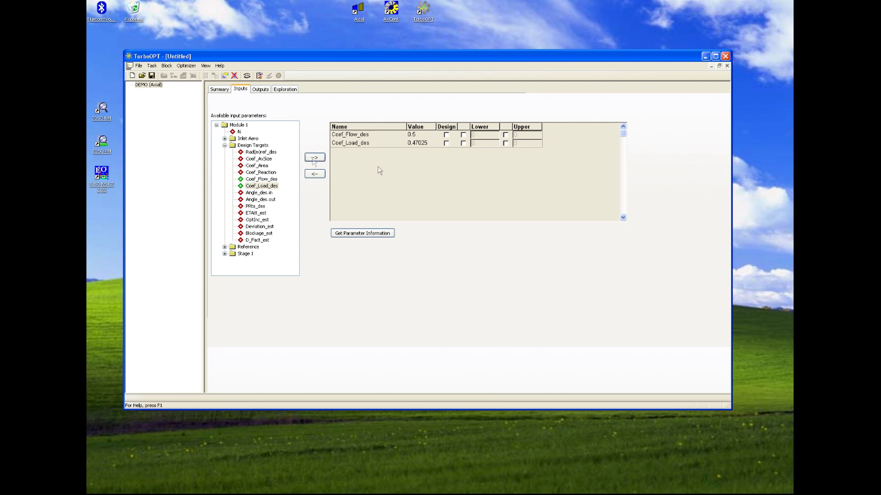
Step: Mark both input parameters as design variables and enable their lower and upper bounds
click(447, 135)
click(446, 143)
click(463, 135)
click(463, 143)
click(505, 135)
click(505, 144)
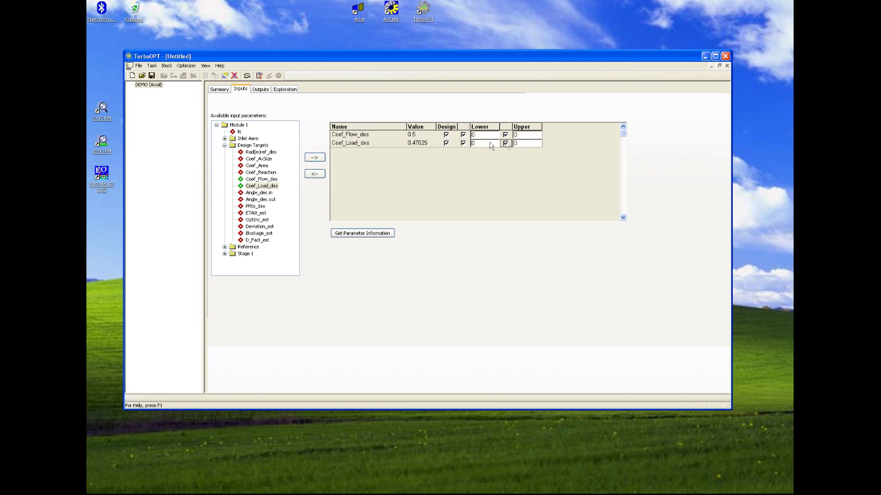
Step: Set the lower bound to 0.3 and the upper bound to 0.7 for both Coef_Flow_des and Coef_Load_des
click(484, 136)
text(.3)
key(BackSpace)
text(0.3)
click(534, 139)
text(.7)
click(493, 144)
text(.3)
click(523, 142)
text(.7)
Step: Add PR_tt and PR_ts from the Performance group of Stage 1 to the task's output parameters
click(262, 91)
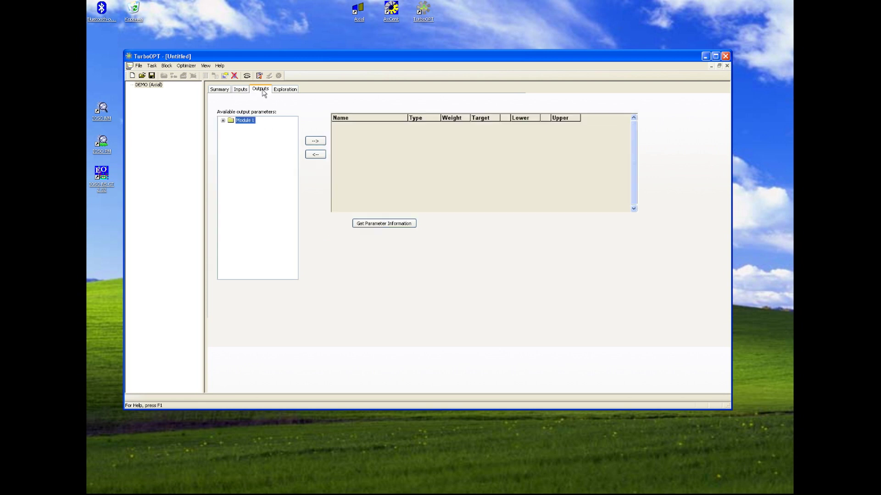
click(223, 121)
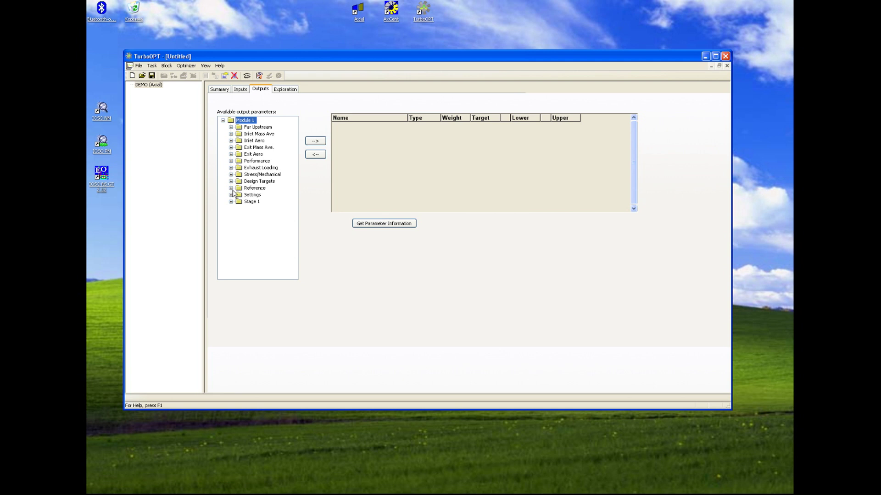
click(231, 201)
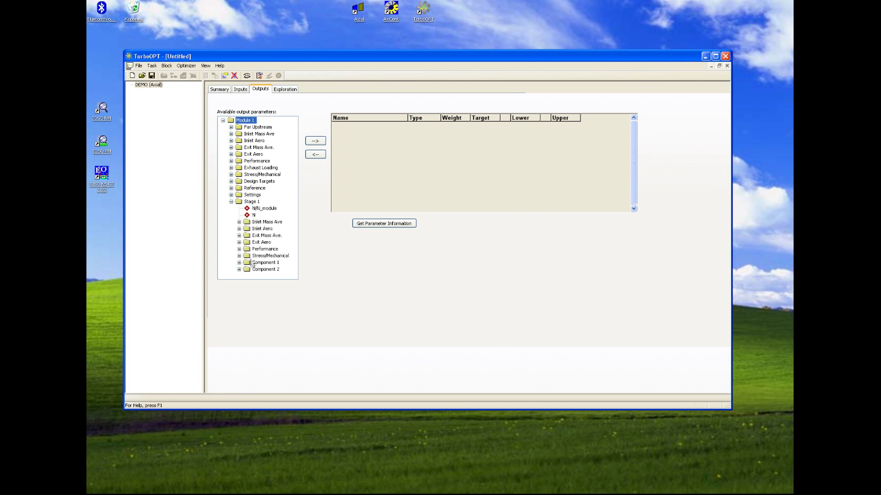
double_click(247, 250)
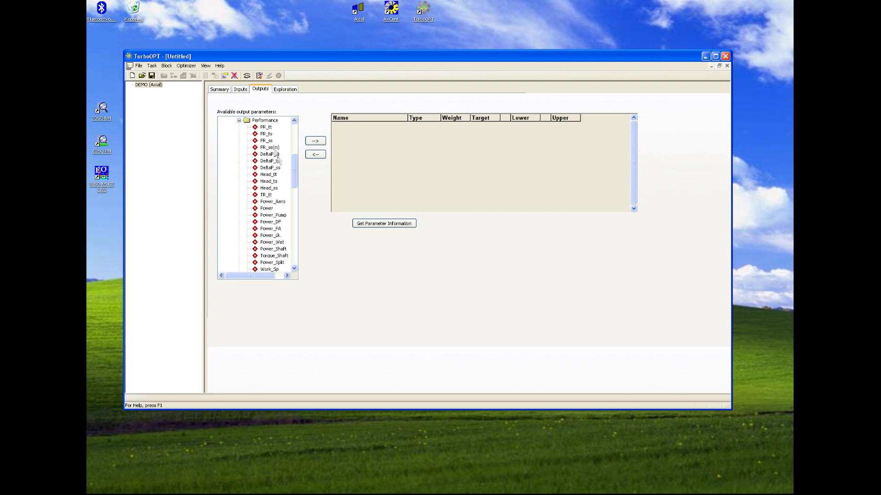
click(266, 128)
double_click(266, 131)
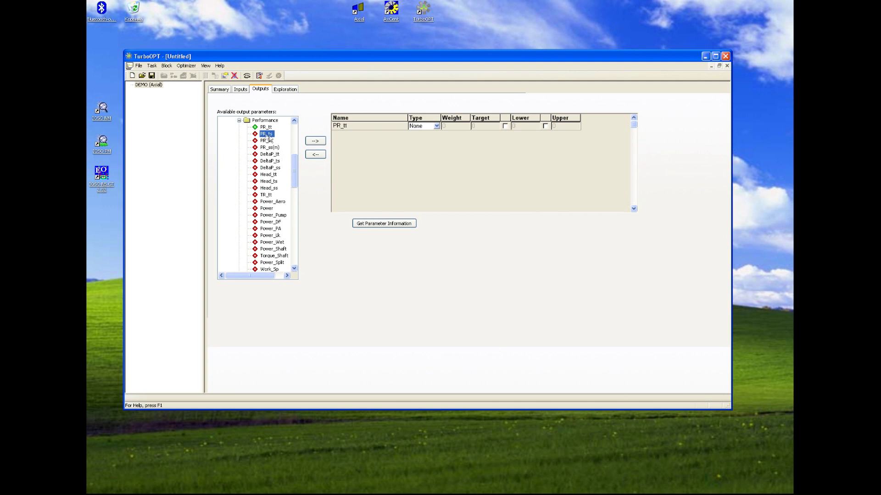
click(317, 143)
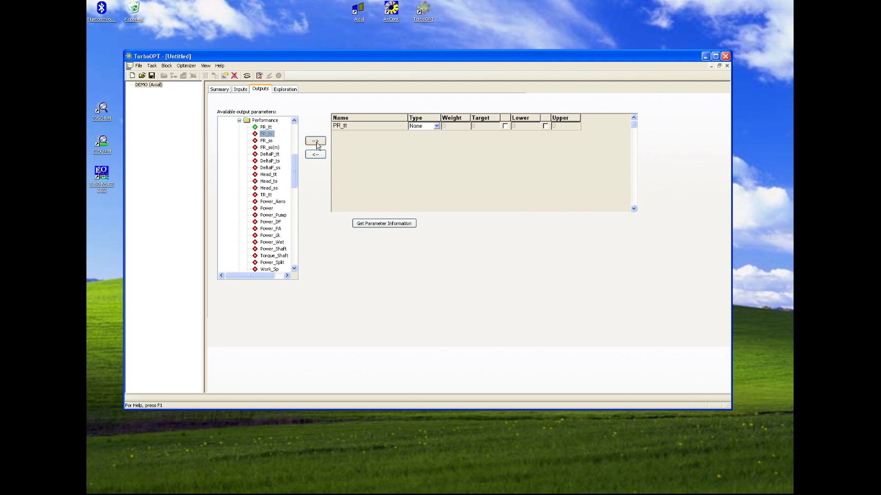
Step: Enable lower limits for the two pressure ratio outputs, setting PR_tt to 1.5 and PR_ts to 1.4
click(505, 126)
click(505, 135)
click(526, 128)
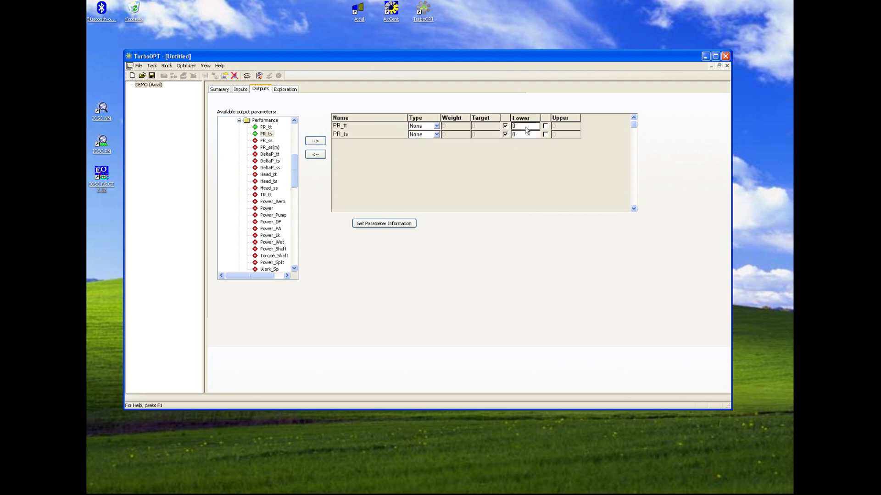
key(BackSpace)
text(1.5)
click(526, 134)
key(BackSpace)
text(1.4)
Step: Add the Stage 1 output ETA_tt_ad as an objective of type Maximize with a weight of 100
scroll(280, 184, down, 7)
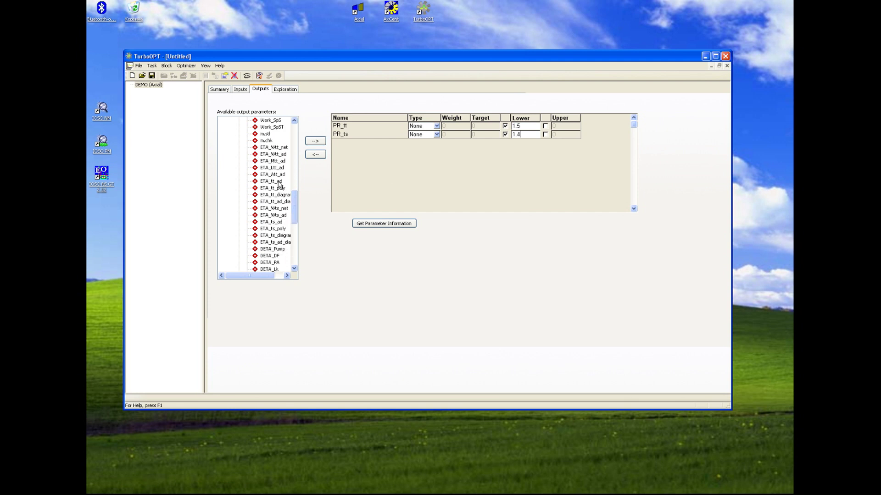
click(278, 183)
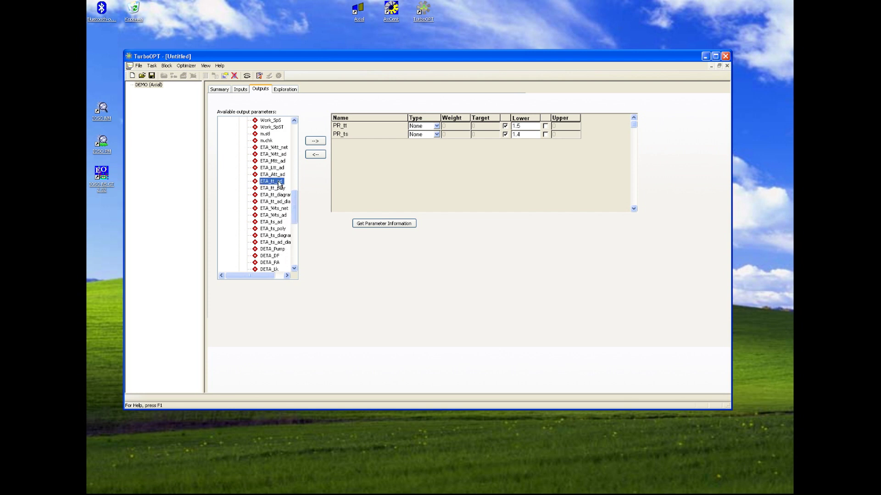
click(316, 140)
click(437, 142)
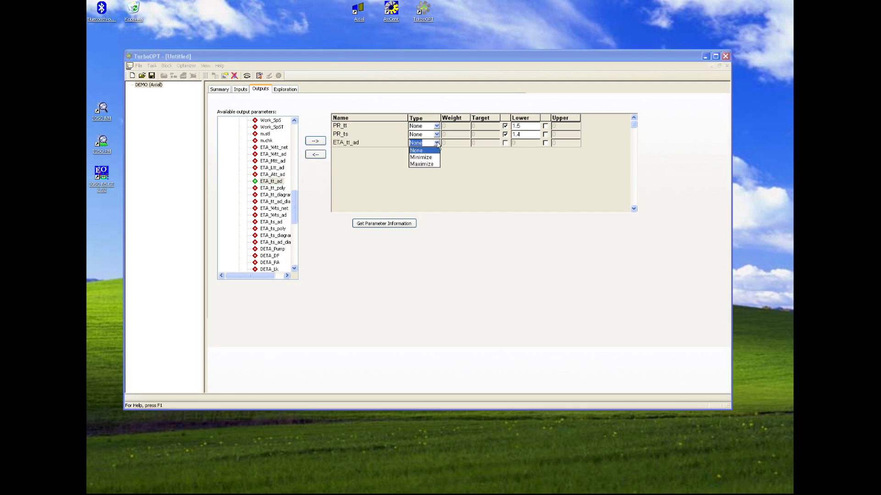
click(422, 164)
click(455, 143)
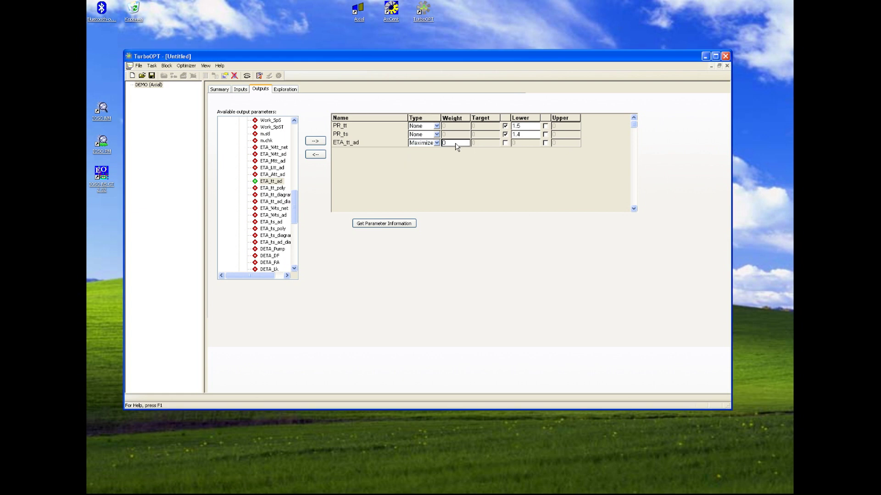
text(100)
key(Tab)
Step: Save the optimization task as a TurboOPT file named Demo in the show folder
click(151, 75)
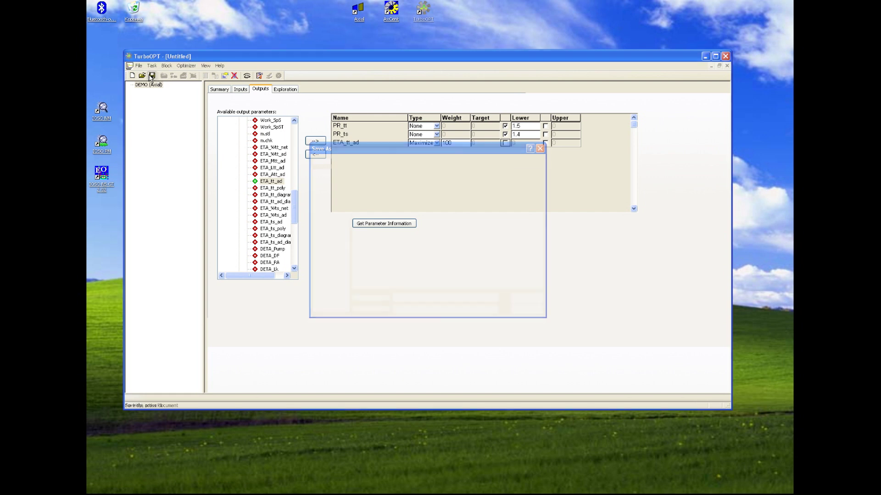
text(Demo)
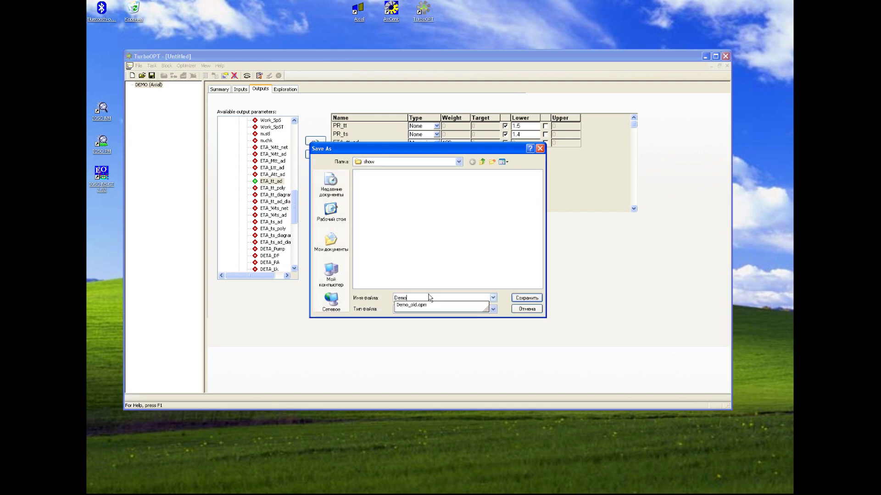
click(476, 288)
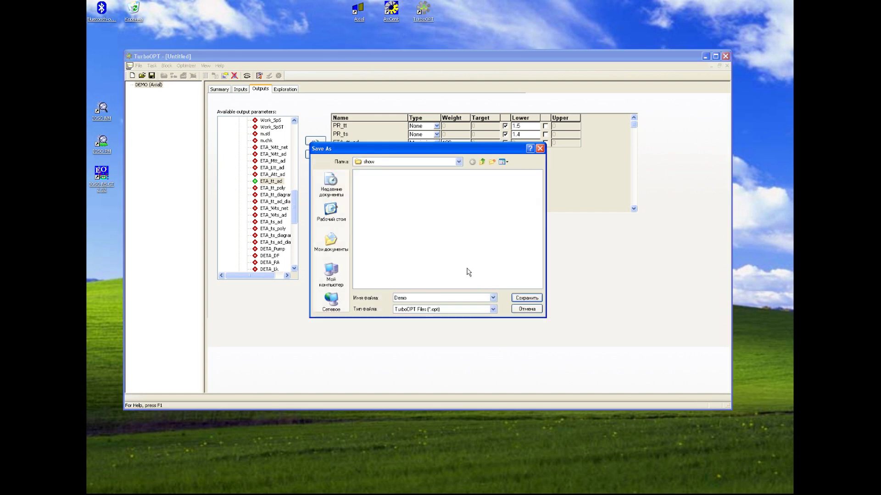
click(526, 299)
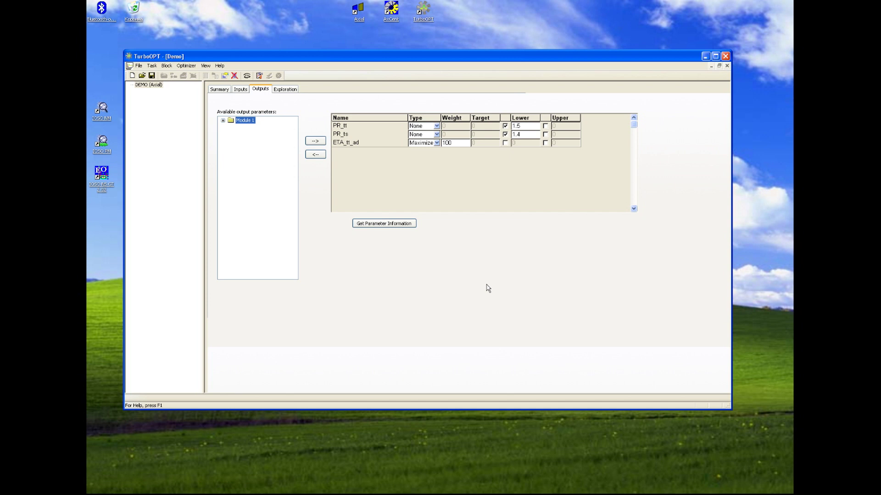
Step: Create the optimizer project file named Demo in the show folder and open it in IOSO NM
click(192, 68)
click(196, 82)
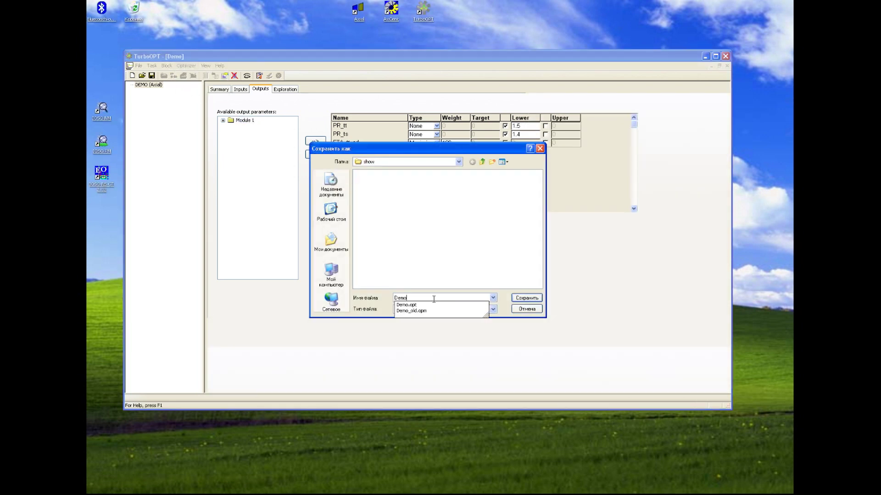
click(526, 298)
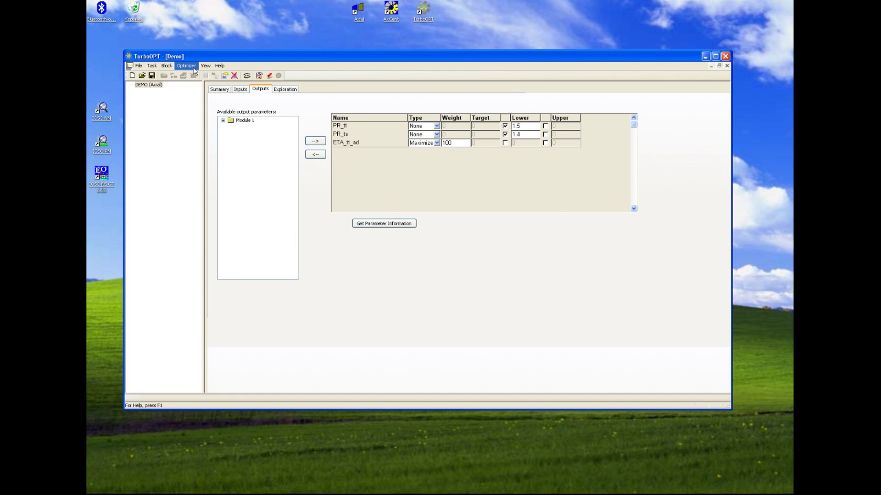
click(194, 69)
click(195, 91)
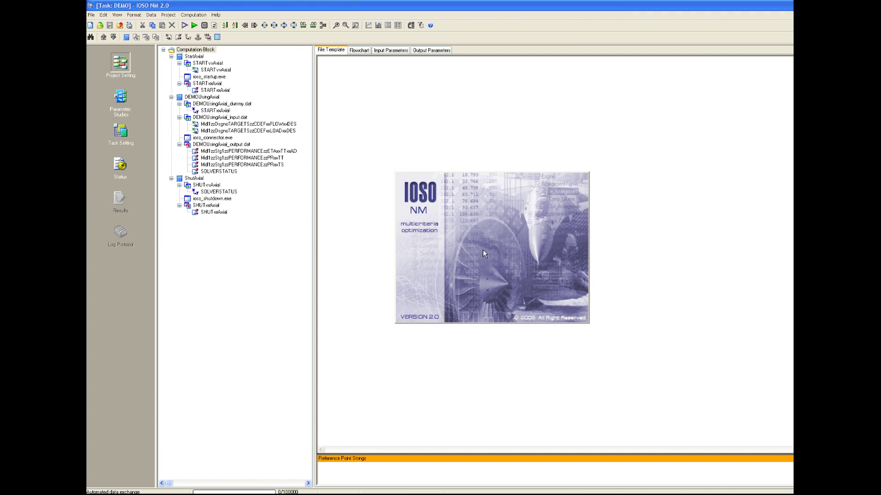
Step: Switch back to TurboOPT, move its window aside to uncover the IOSO project tree, and exit TurboOPT
click(434, 493)
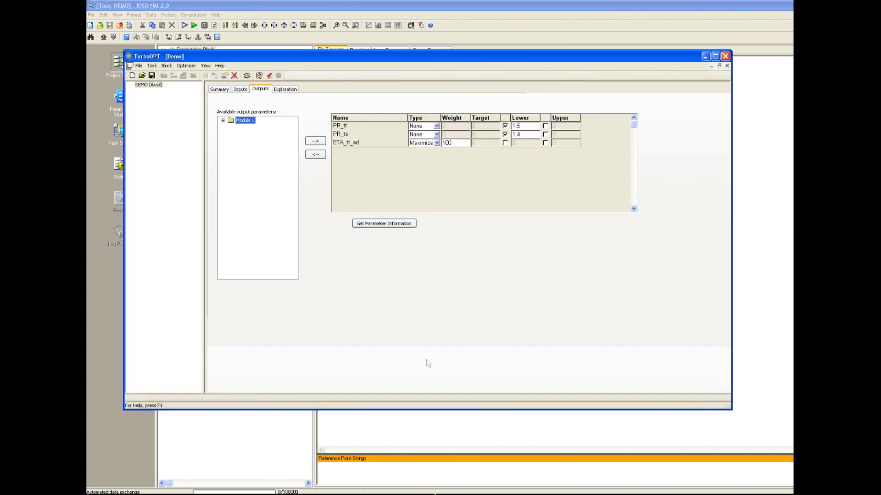
drag(236, 54, 391, 44)
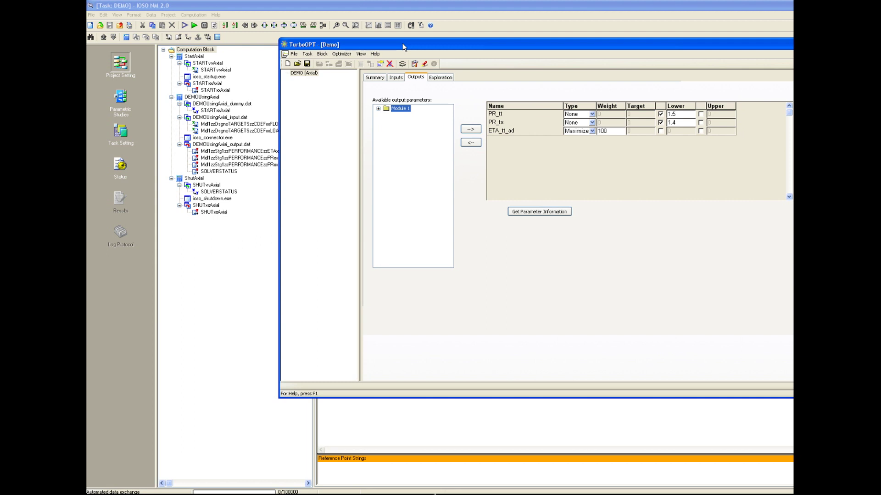
drag(403, 46, 377, 56)
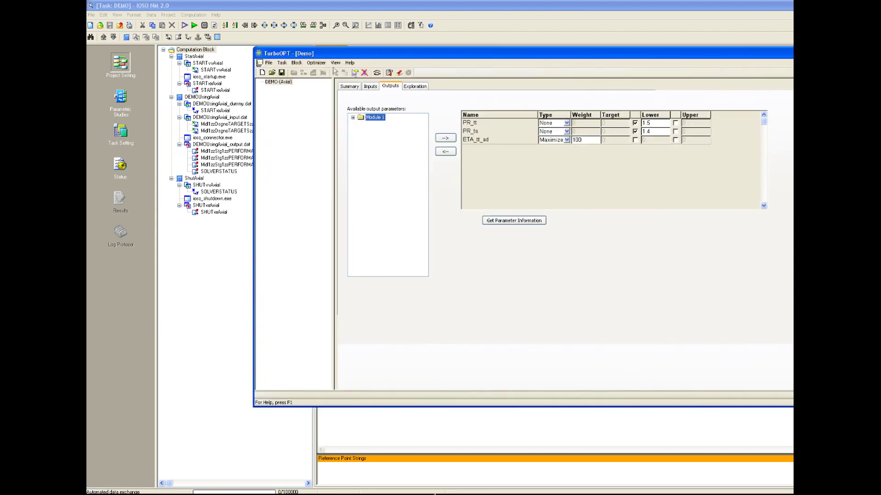
click(268, 63)
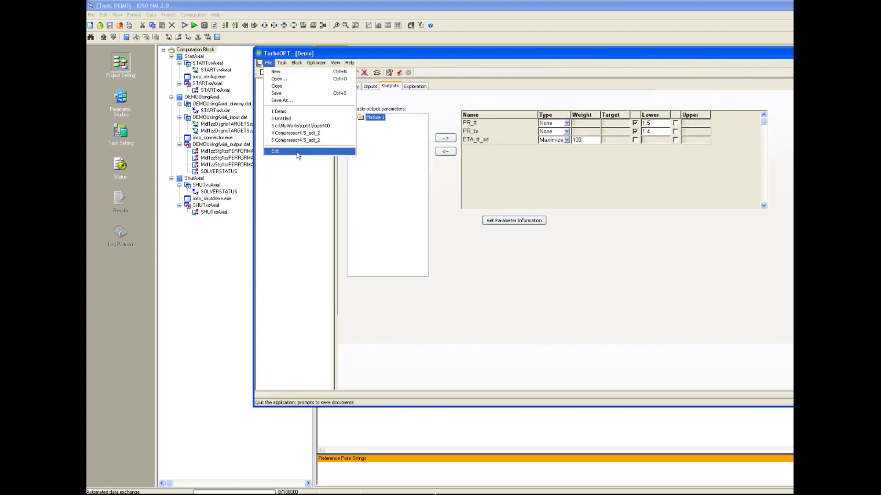
click(297, 151)
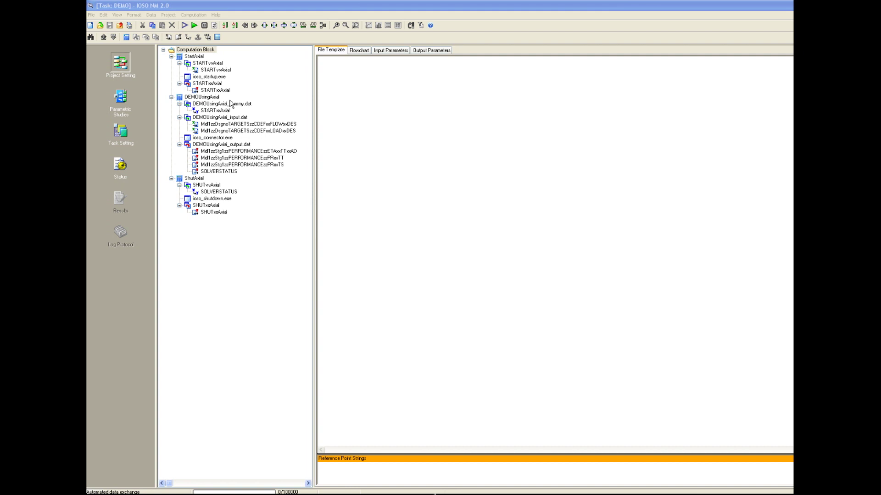
Step: Review the DEMO task's settings in IOSO NM: input parameter types and bounds, and output objectives and constraints
click(120, 132)
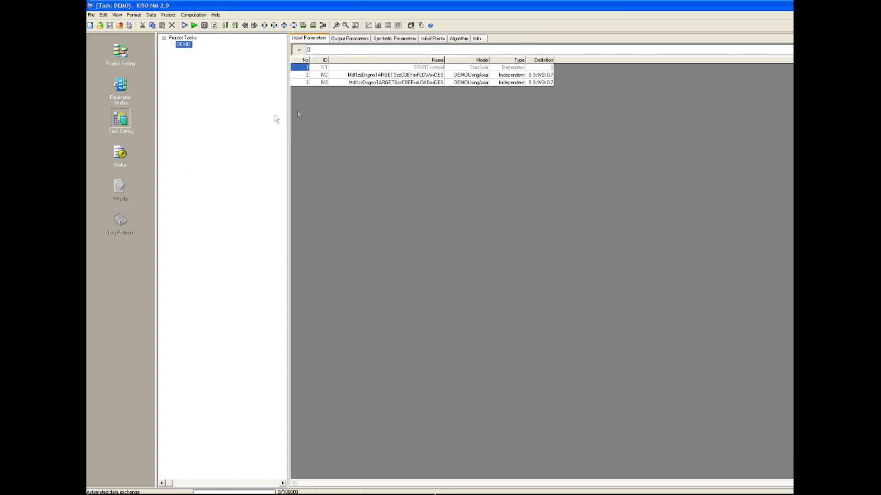
click(514, 75)
click(514, 83)
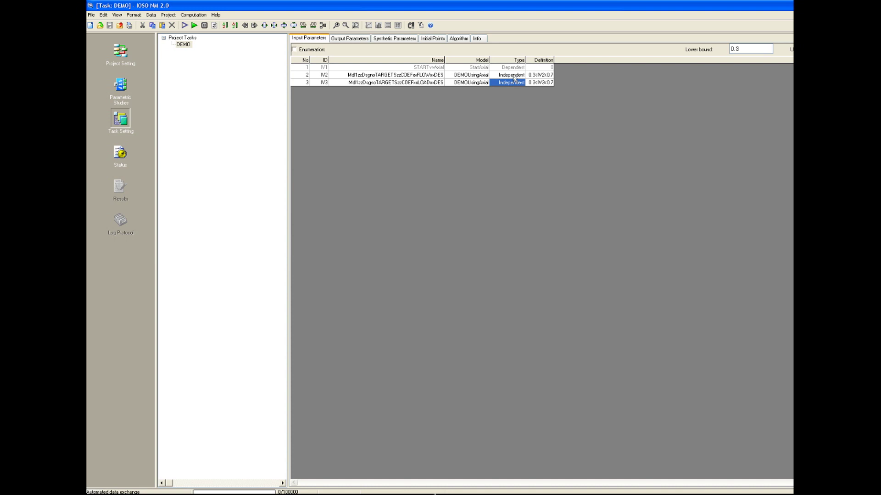
click(513, 76)
click(513, 83)
click(350, 38)
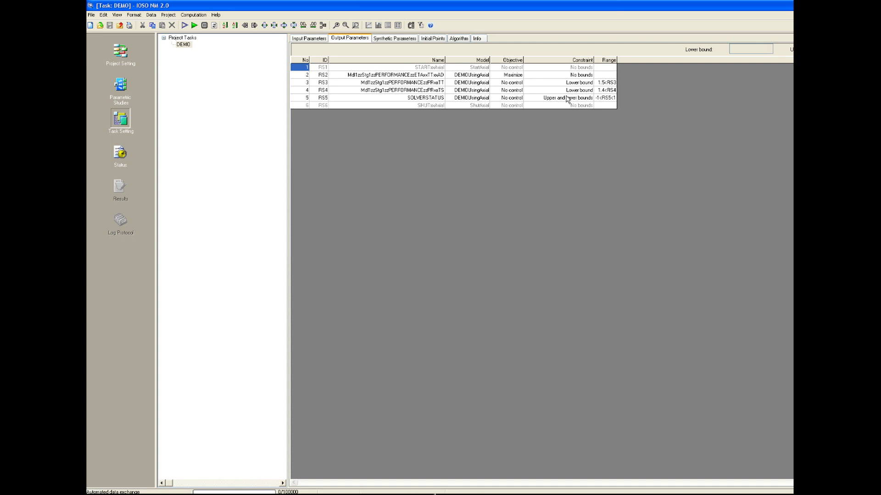
click(510, 76)
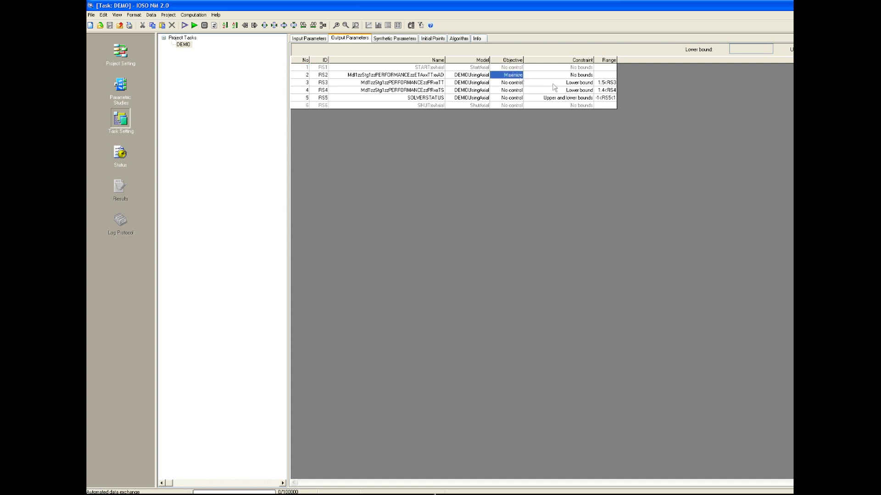
click(557, 89)
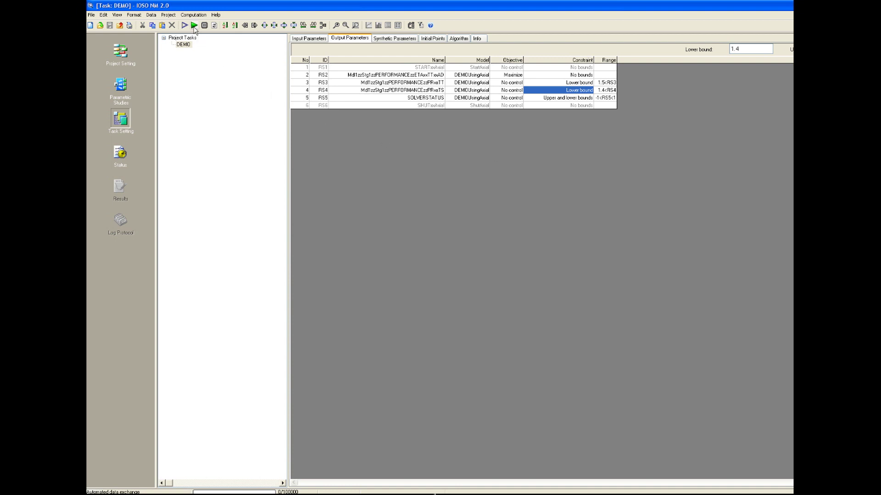
Step: Start the DEMO optimization and stop it early, letting the computation for the current input data complete
click(194, 25)
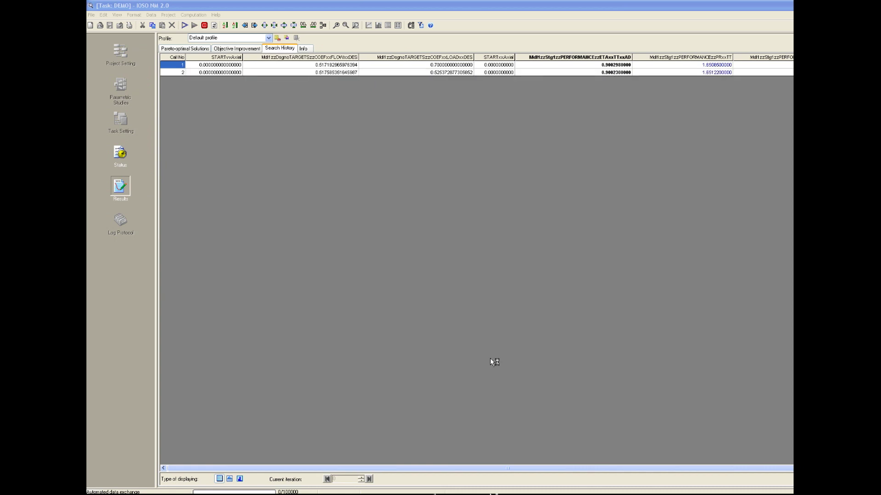
click(204, 26)
click(477, 277)
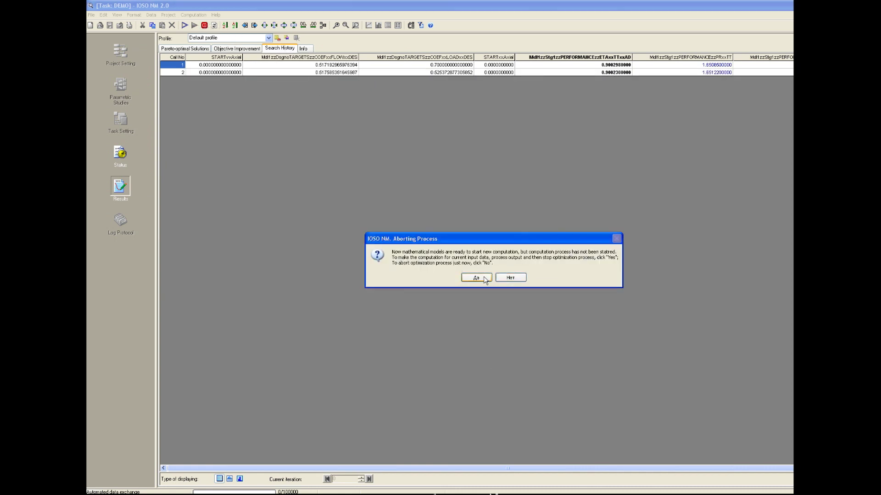
click(484, 277)
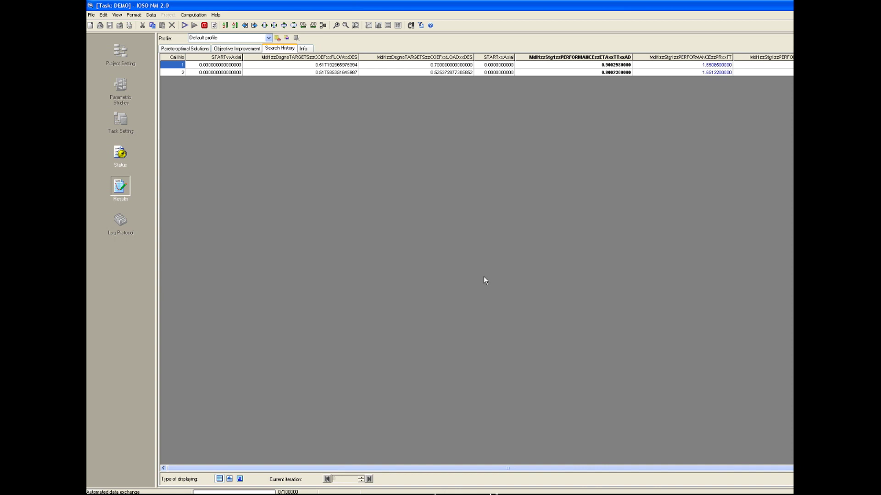